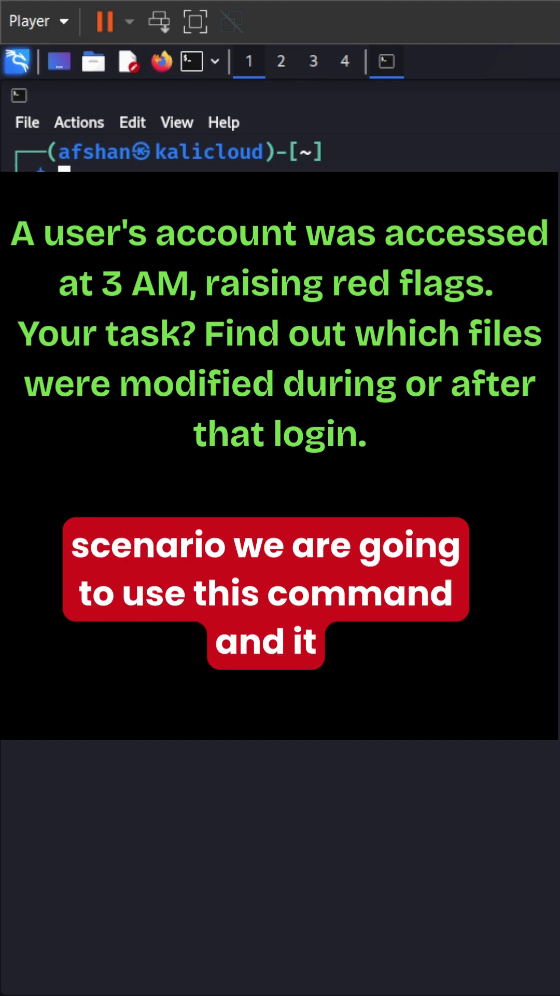
{"action": "type", "text": "find / -type f -mtime -1 2>/dev/null"}
- Run find / -type f -mtime -1 2>/dev/null across the whole filesystem
{"action": "key", "text": "Return"}
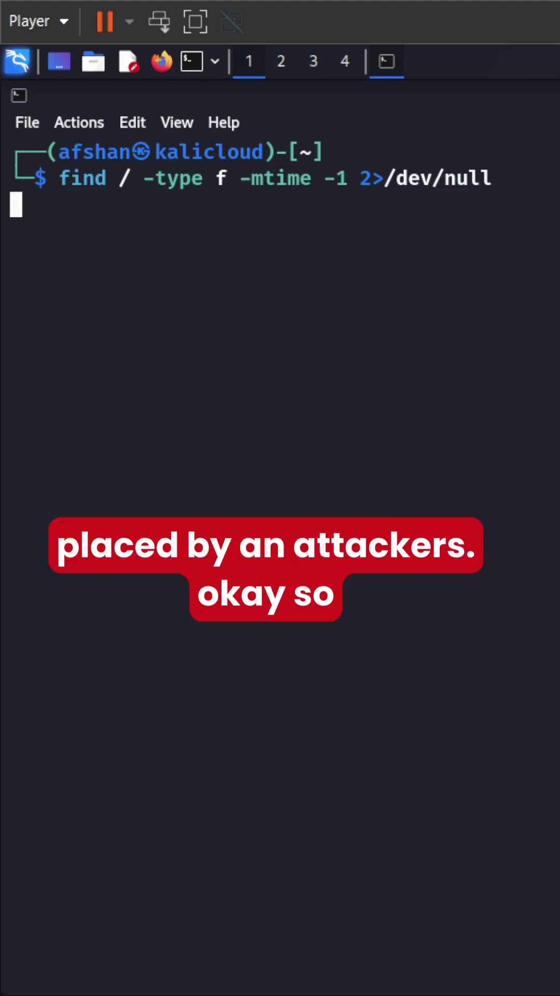
{"action": "double_click", "coordinate": [89, 179]}
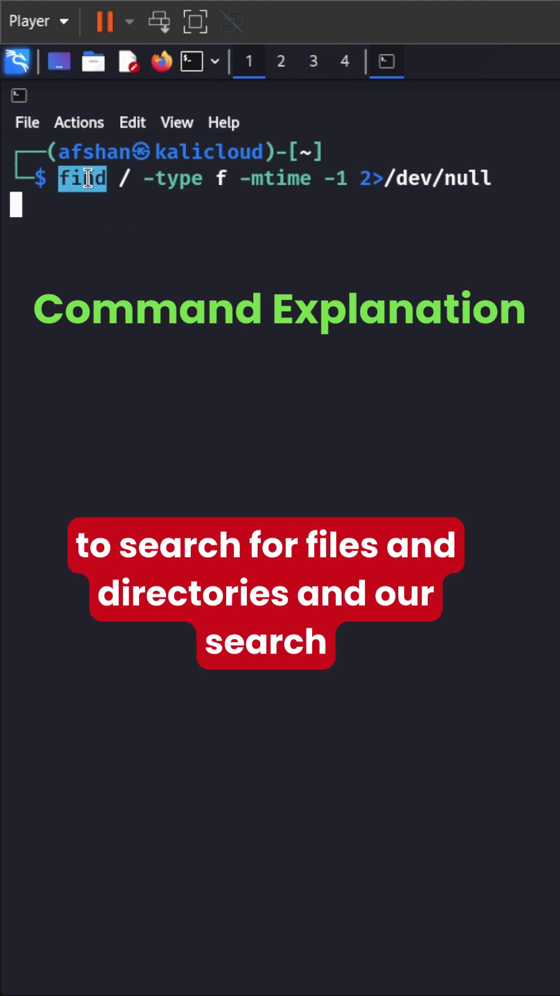
{"action": "double_click", "coordinate": [124, 179]}
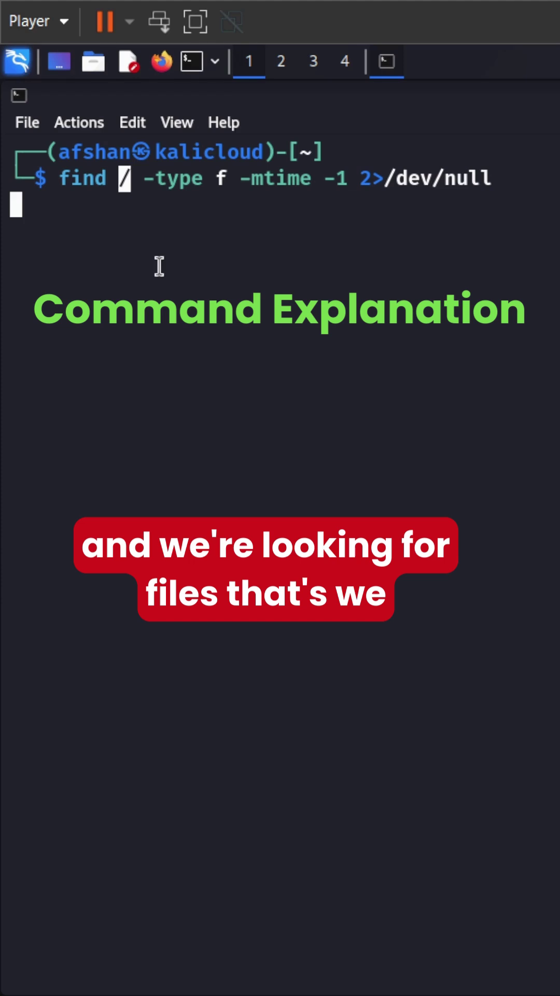
{"action": "double_click", "coordinate": [219, 180]}
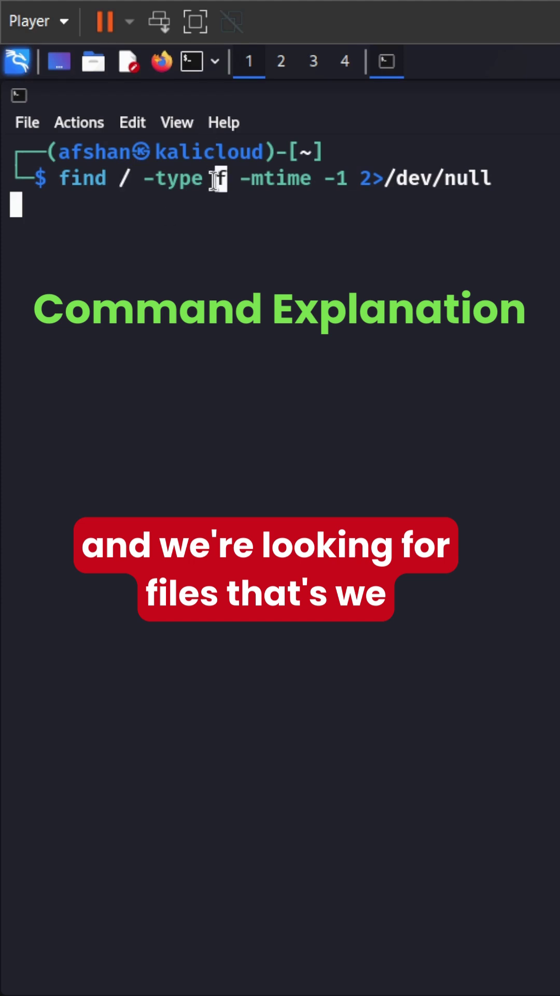
{"action": "double_click", "coordinate": [179, 187]}
{"action": "double_click", "coordinate": [255, 183]}
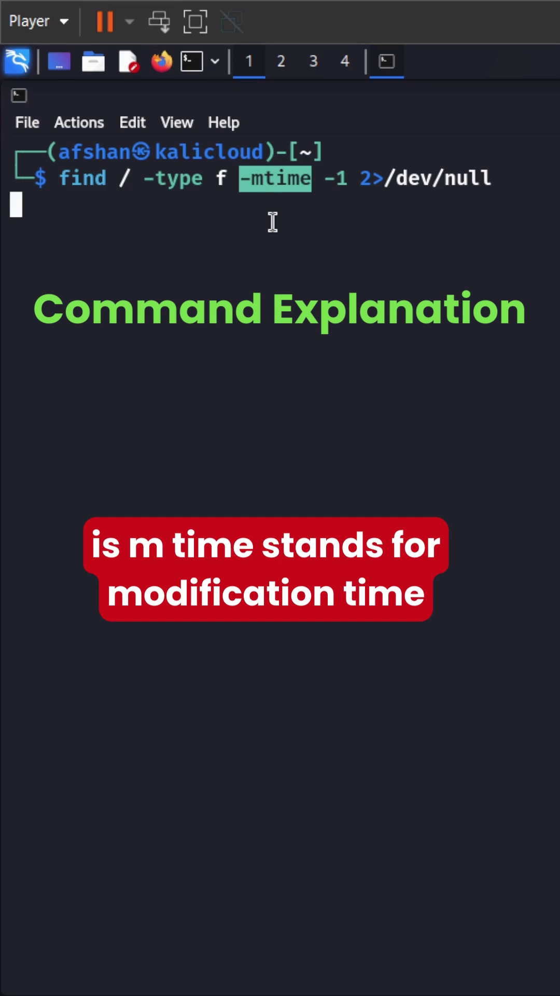
{"action": "left_click", "coordinate": [340, 220]}
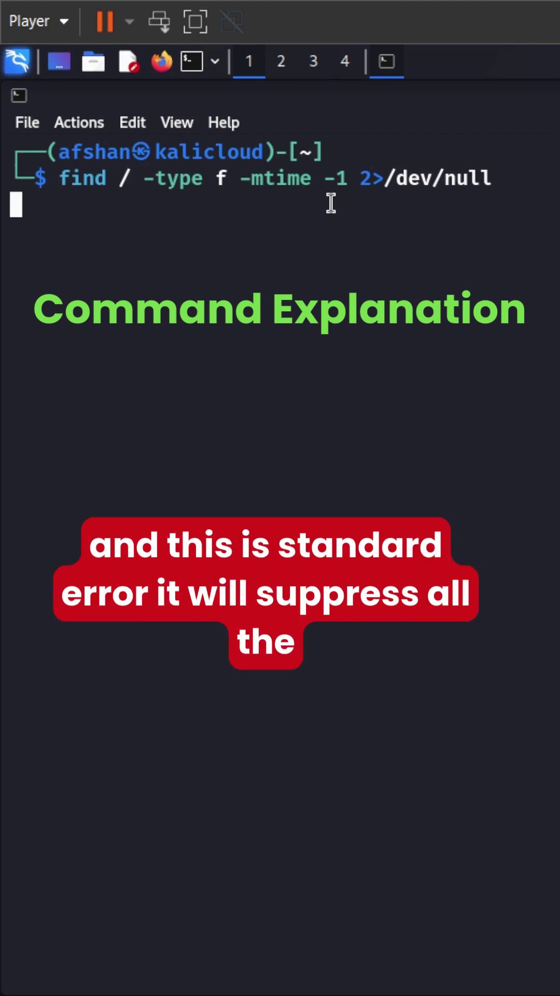
{"action": "double_click", "coordinate": [386, 187]}
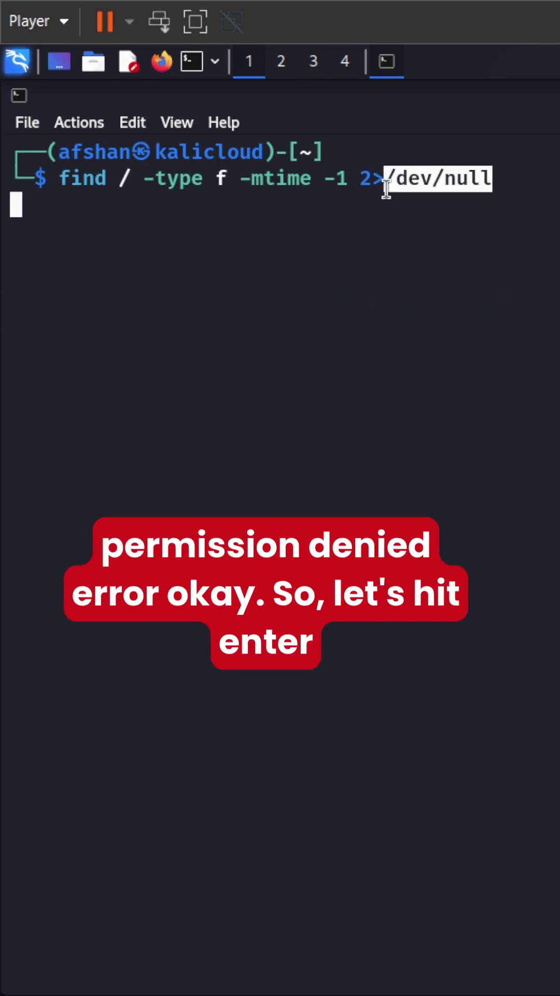
{"action": "left_click", "coordinate": [386, 187]}
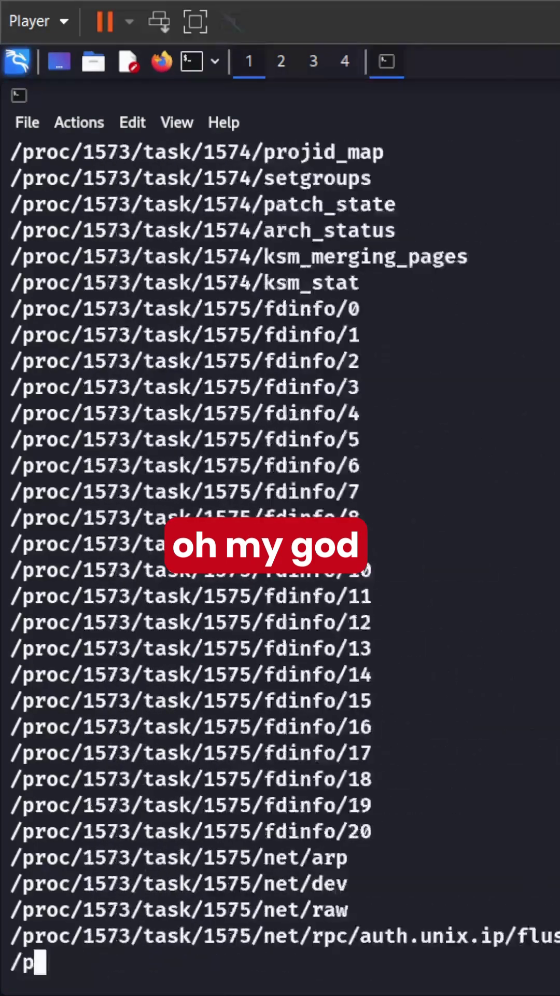
{"action": "scroll", "coordinate": [280, 544], "scroll_direction": "up", "scroll_amount": 2}
{"action": "scroll", "coordinate": [280, 544], "scroll_direction": "up", "scroll_amount": 2}
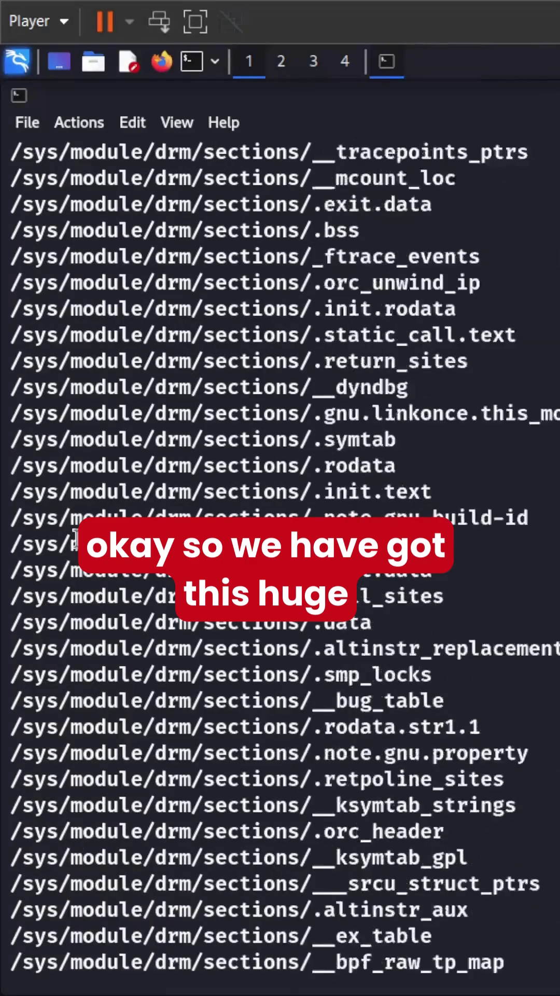
{"action": "scroll", "coordinate": [280, 545], "scroll_direction": "up", "scroll_amount": 3}
{"action": "scroll", "coordinate": [280, 545], "scroll_direction": "up", "scroll_amount": 6}
{"action": "type", "text": "find /home /etc /var/log -type f -mtime -1 2>/dev/n"}
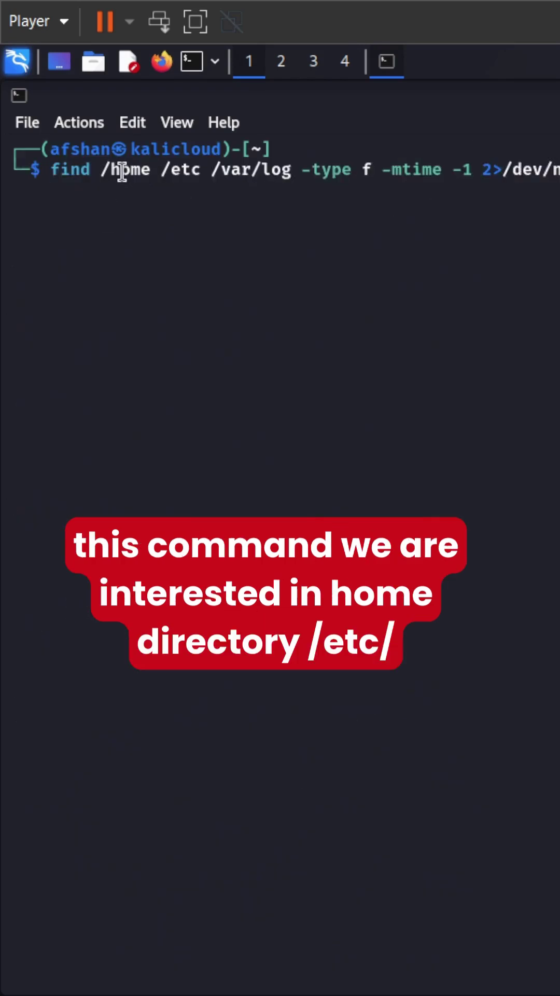
- Highlight /home, /etc and /var/log in the narrowed find command, then clear the highlight
{"action": "double_click", "coordinate": [123, 173]}
{"action": "double_click", "coordinate": [181, 171]}
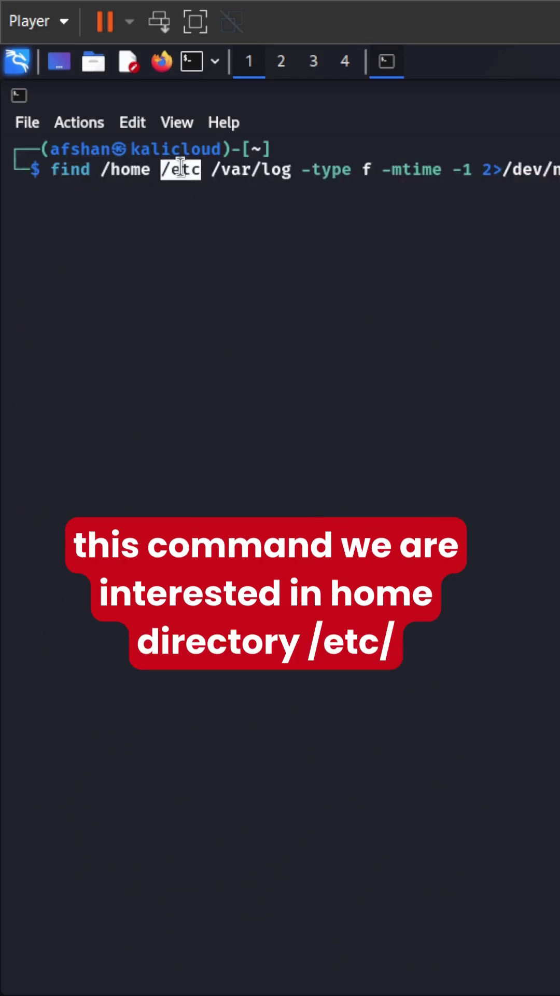
{"action": "double_click", "coordinate": [245, 171]}
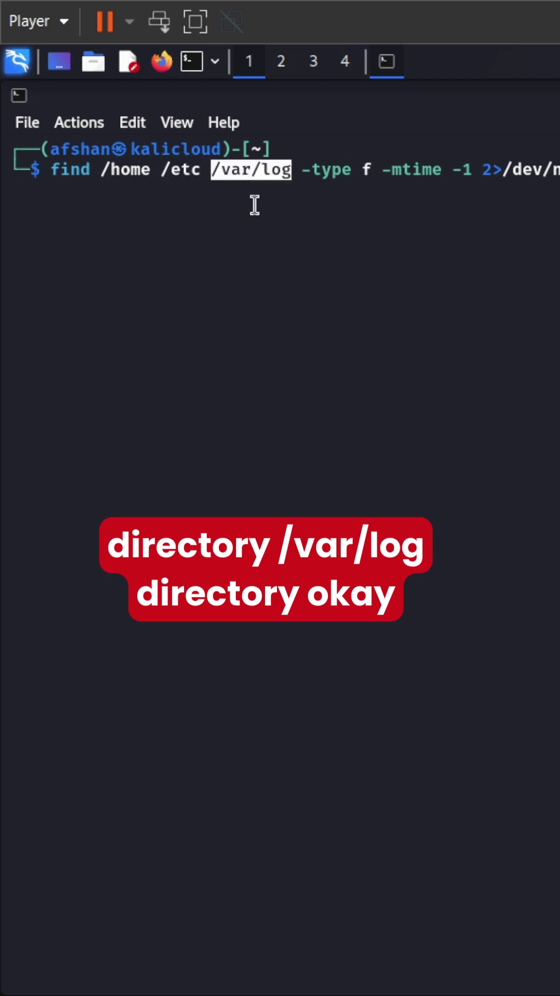
{"action": "left_click", "coordinate": [256, 225]}
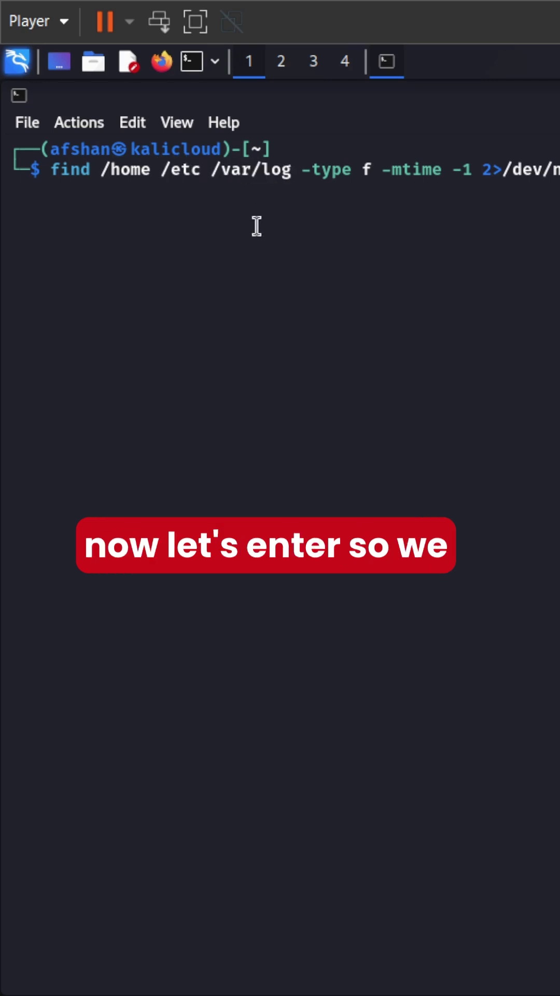
- Run the narrowed find and highlight .zsh_history, vmware-network.1.log and vmware-vmsvc-root.log results
{"action": "key", "text": "Return"}
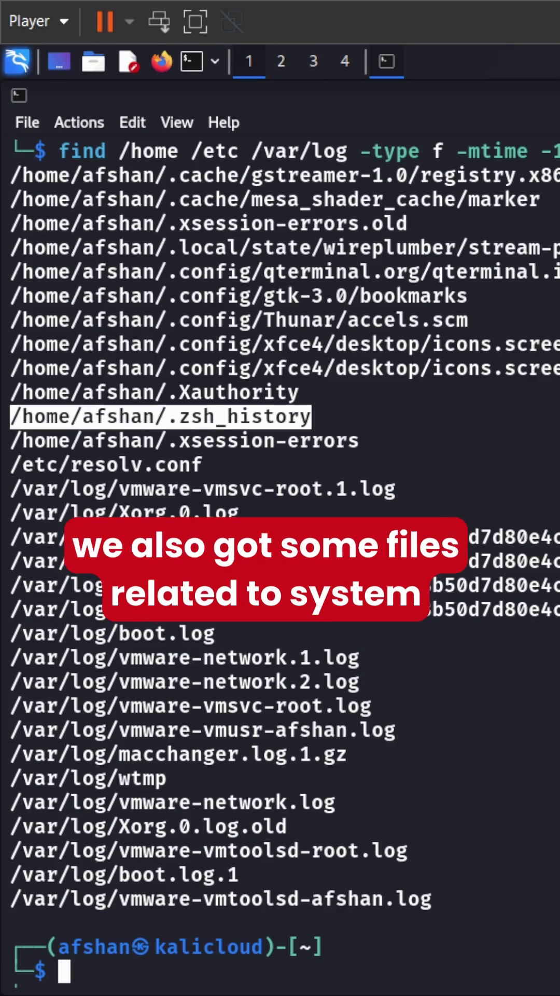
{"action": "triple_click", "coordinate": [166, 421]}
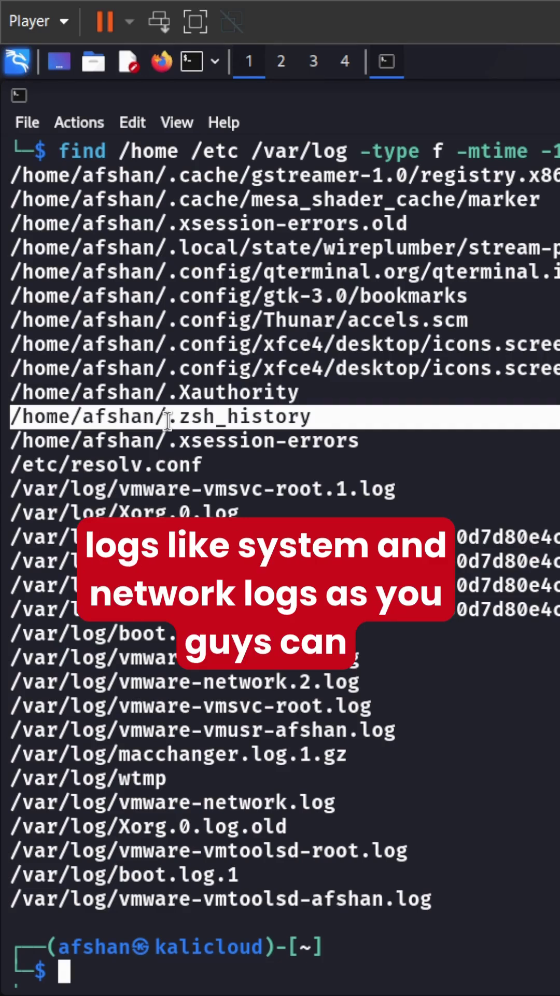
{"action": "double_click", "coordinate": [155, 657]}
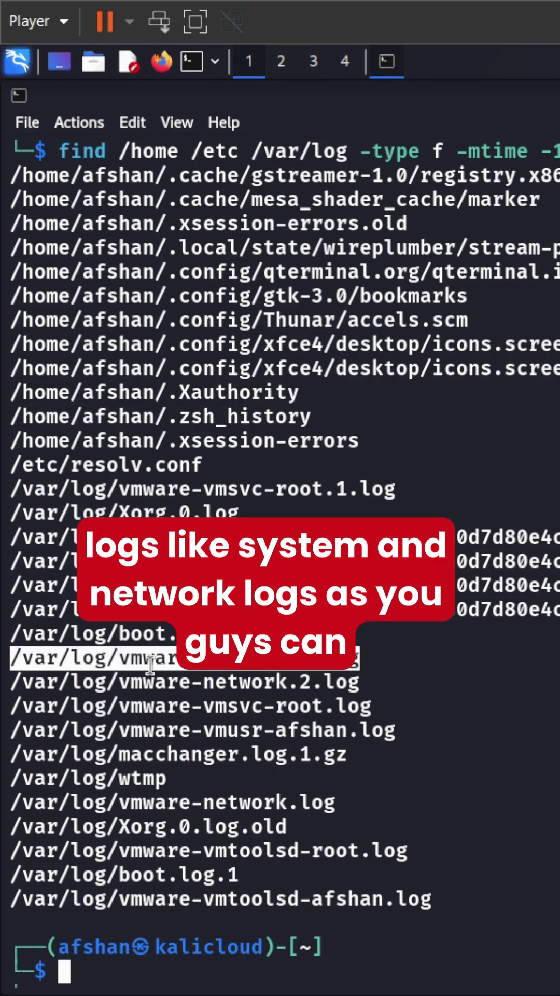
{"action": "double_click", "coordinate": [134, 705]}
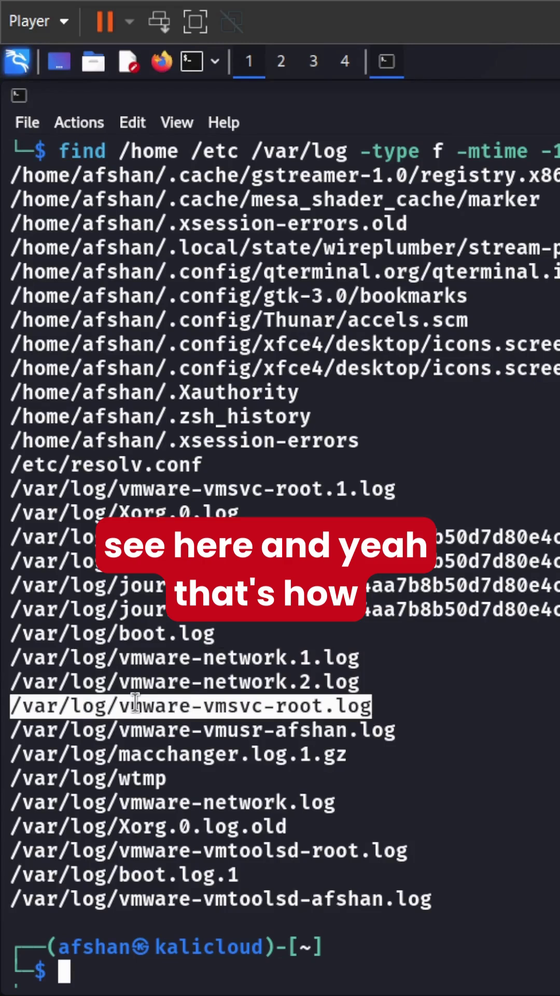